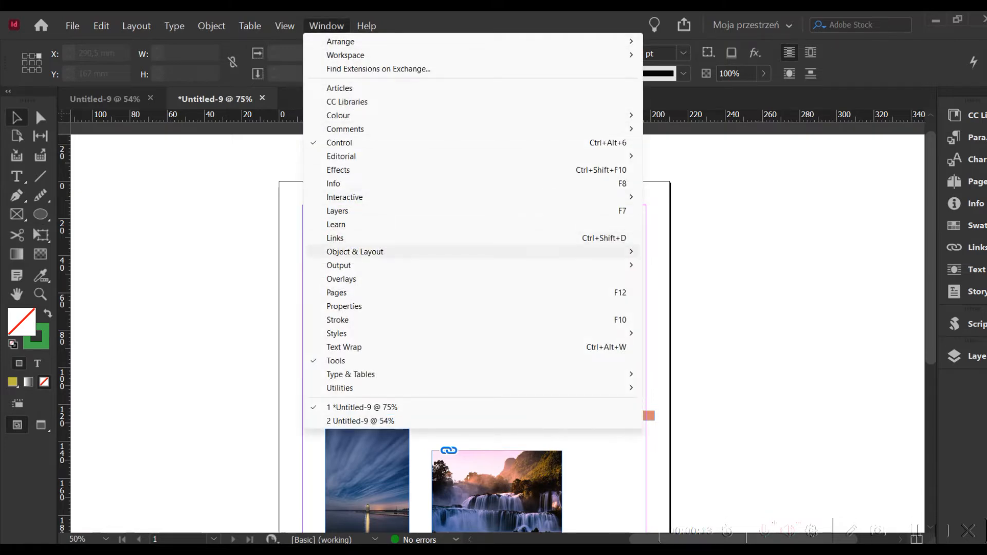
Step: Show the Align options and move them to the blank area beside the page
mouse_move(566, 251)
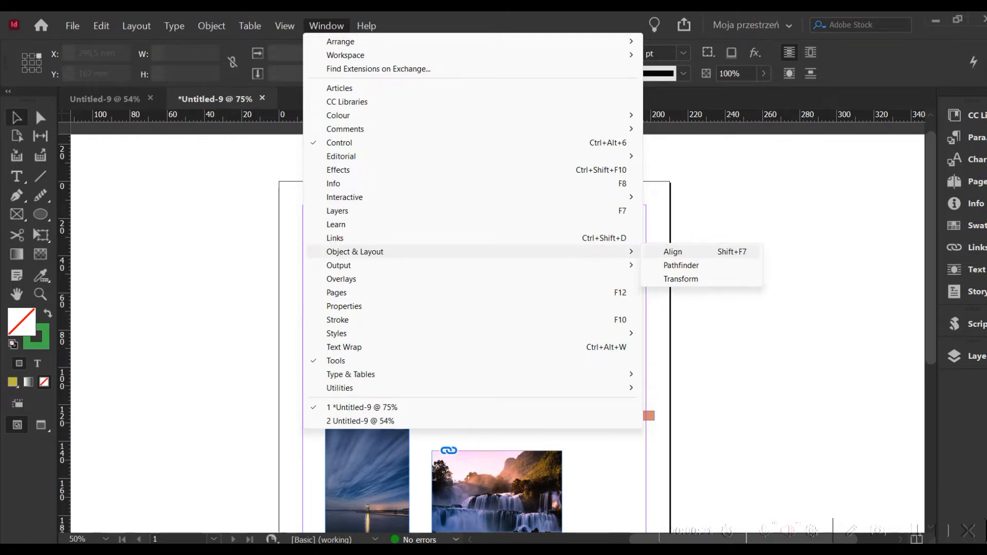
click(717, 252)
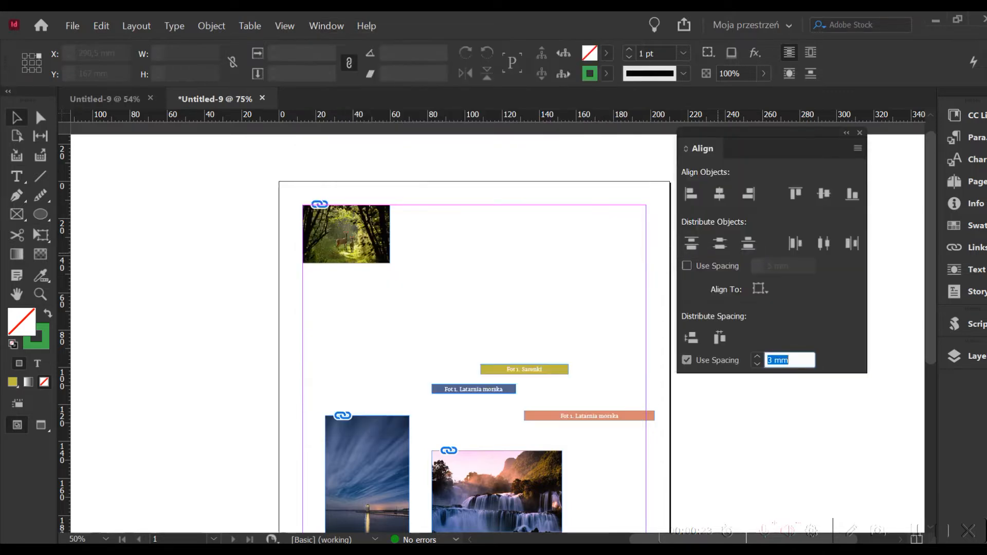
drag(771, 133, 791, 199)
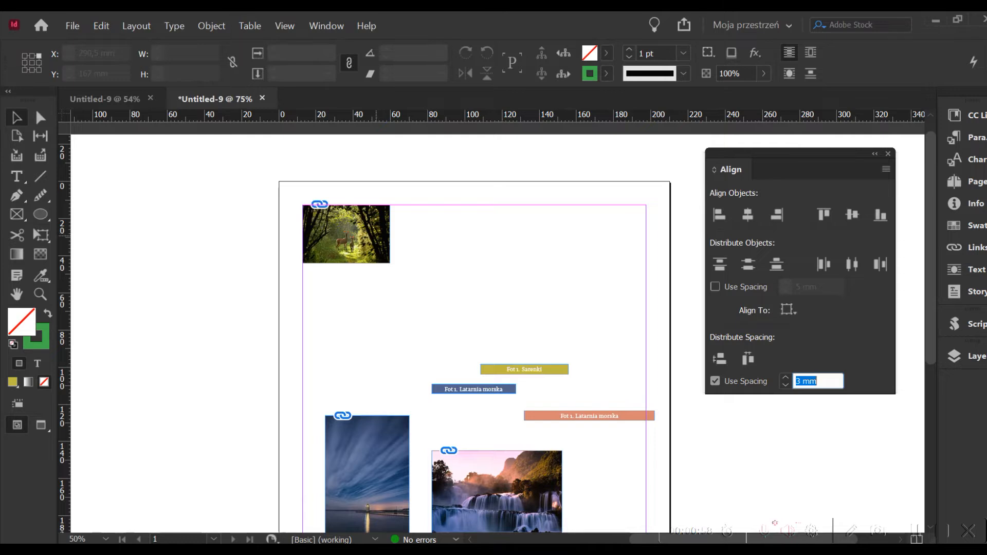
click(378, 235)
click(389, 445)
click(506, 478)
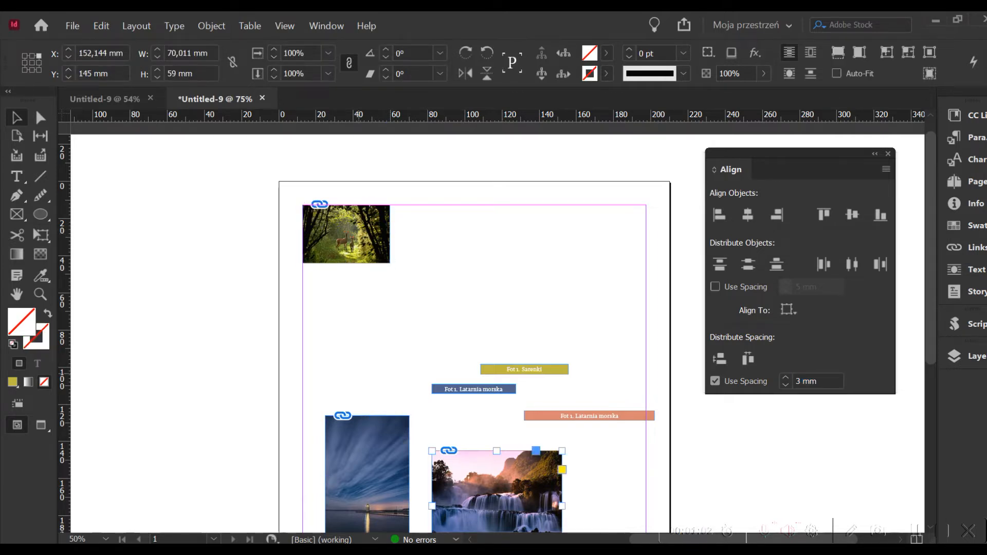
click(455, 233)
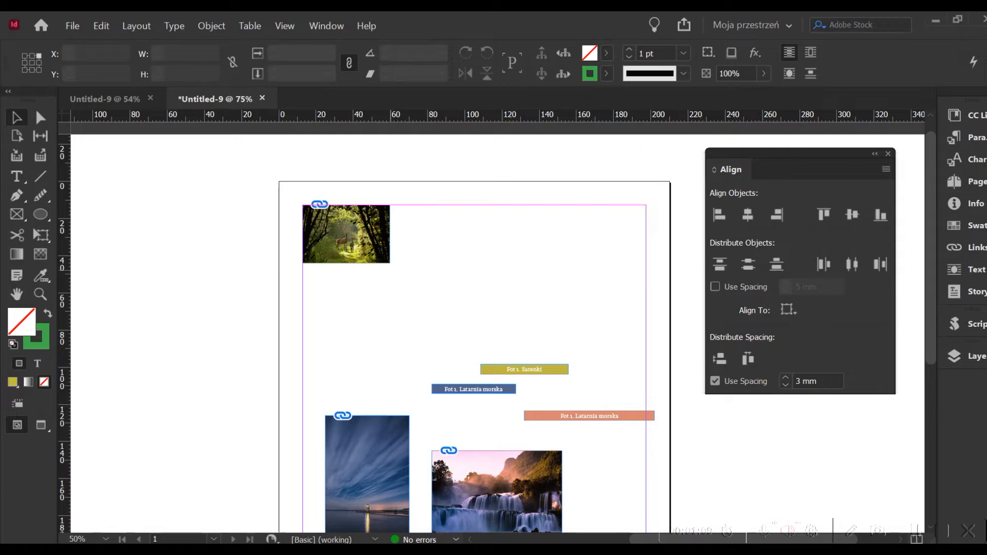
Step: Align the three photos' horizontal centres to the forest photo as key object and distribute them vertically with 3 mm spacing
click(359, 217)
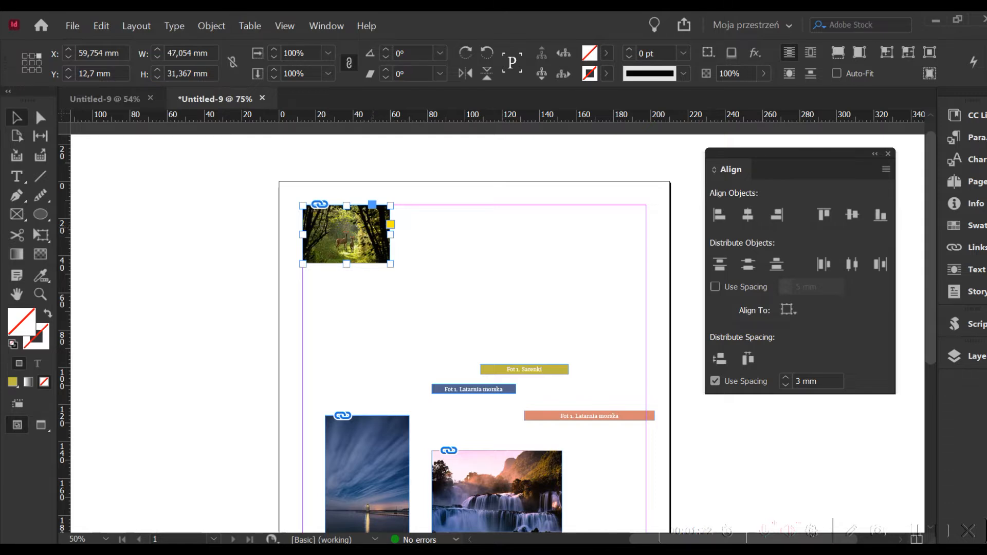
shift+click(388, 444)
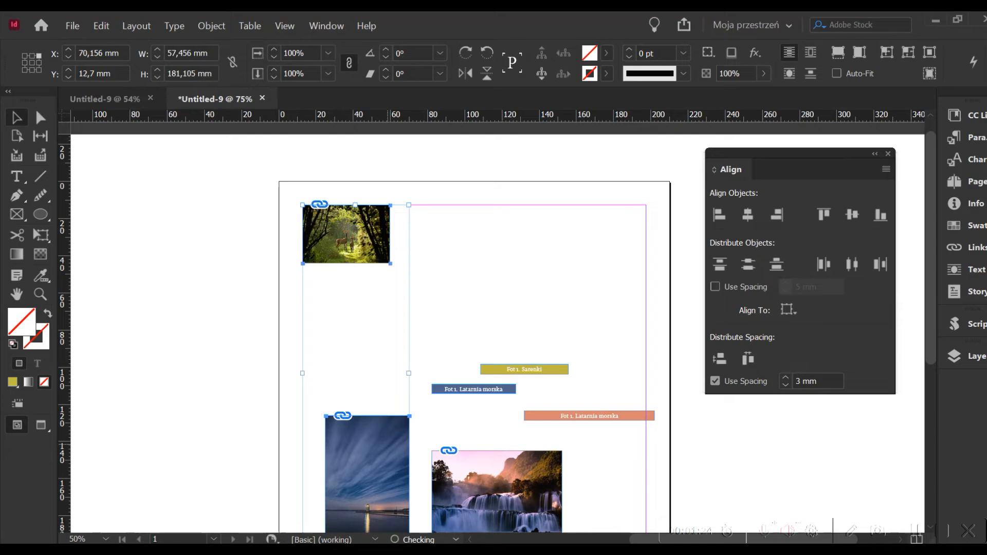
shift+click(483, 476)
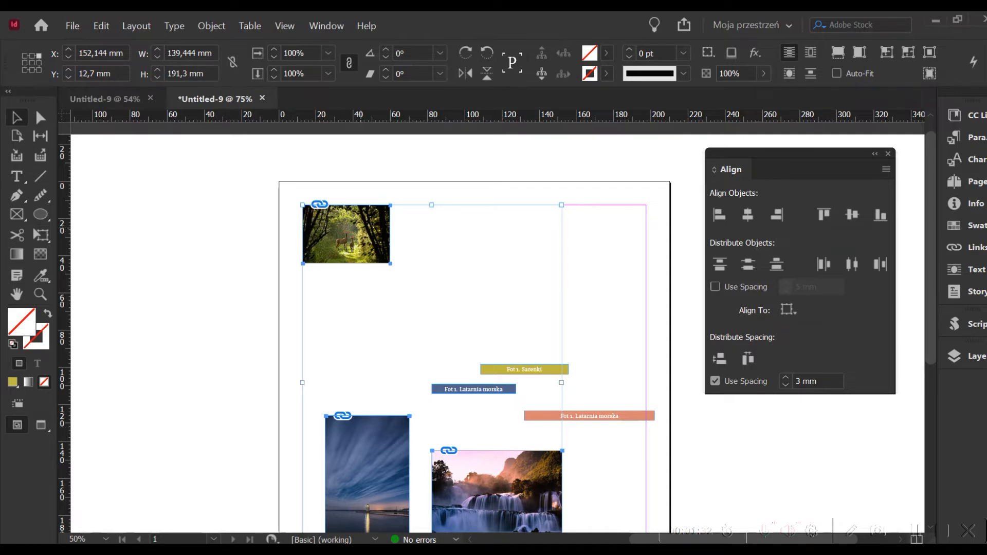
click(360, 236)
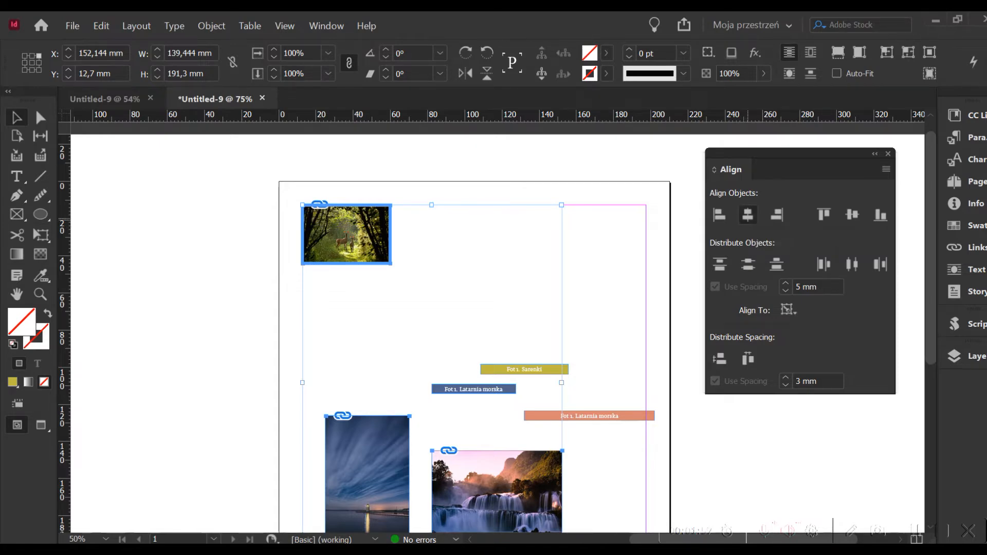
click(747, 215)
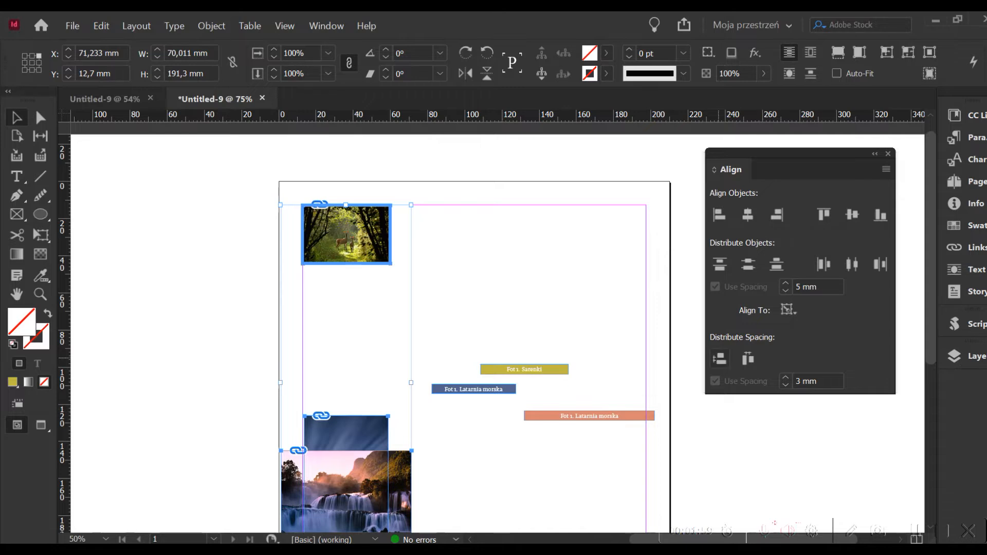
click(720, 358)
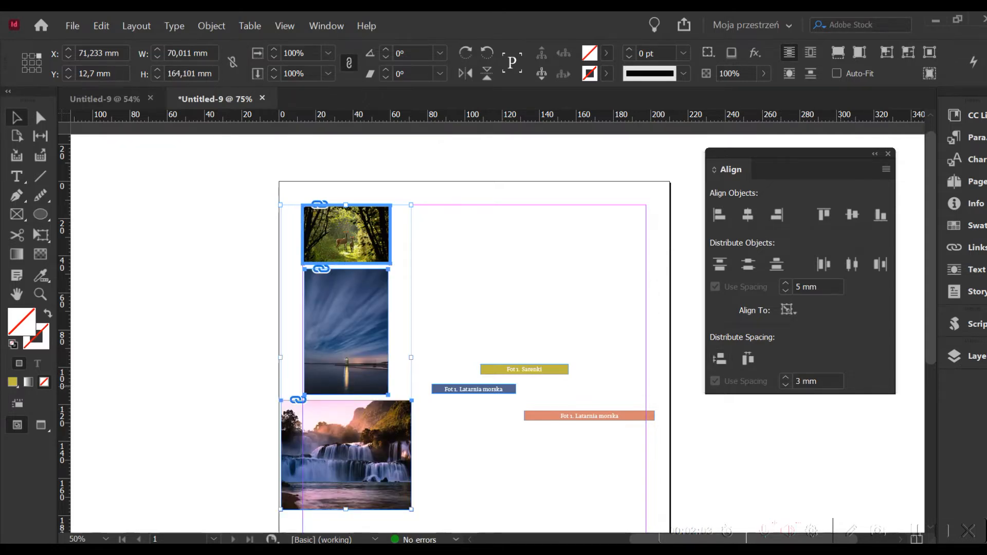
Step: Redistribute the three photos vertically with 5 mm spacing and align their left edges to the forest photo
drag(794, 381, 820, 382)
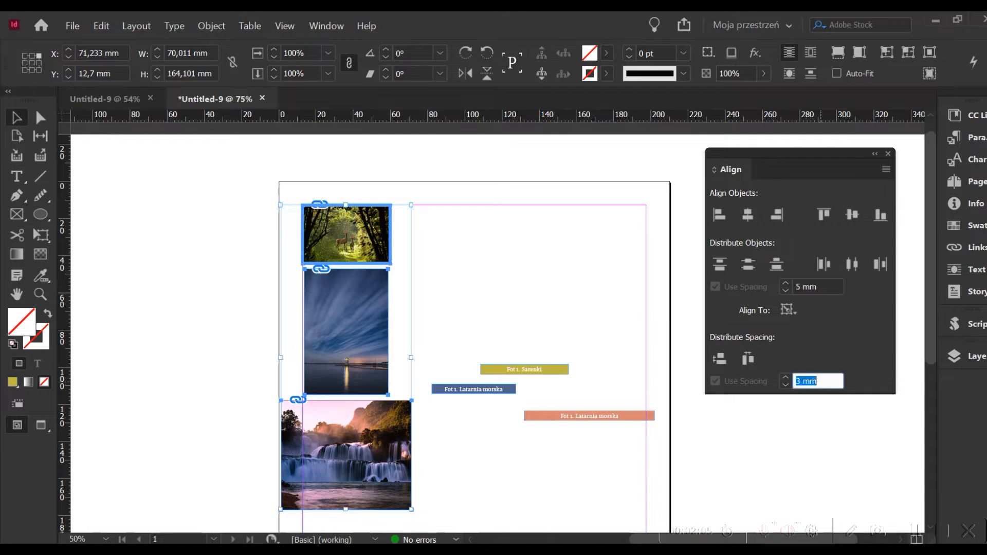
text(5 mm)
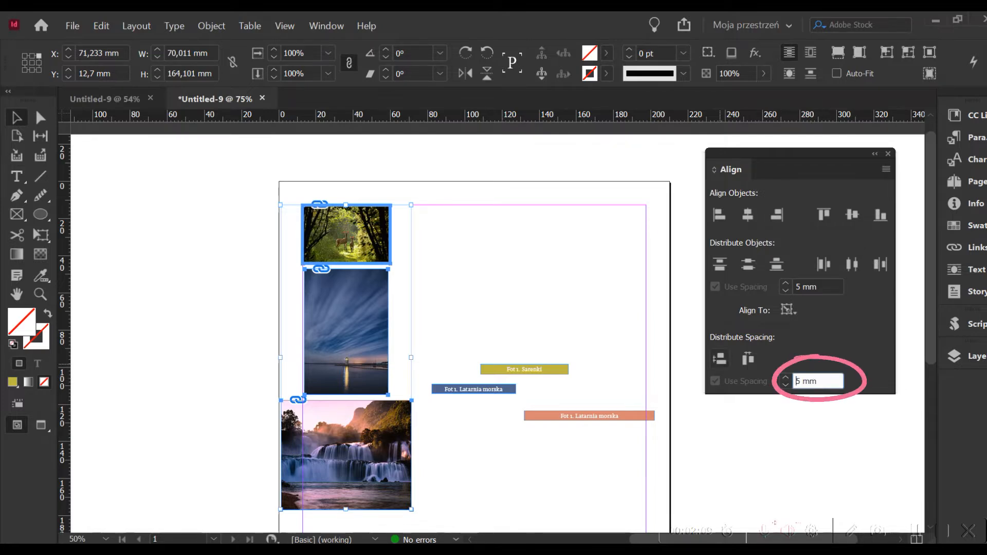
key(Return)
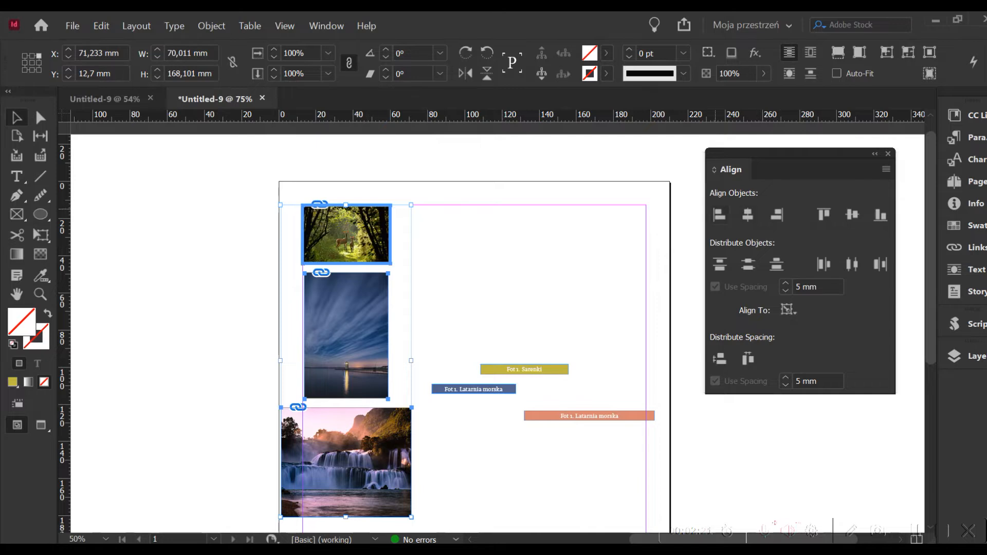
click(720, 215)
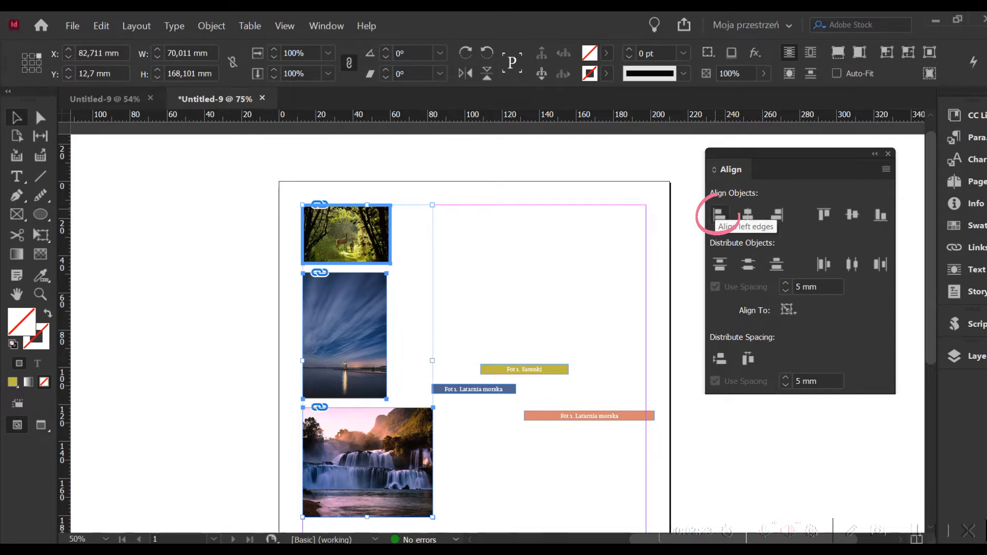
click(450, 275)
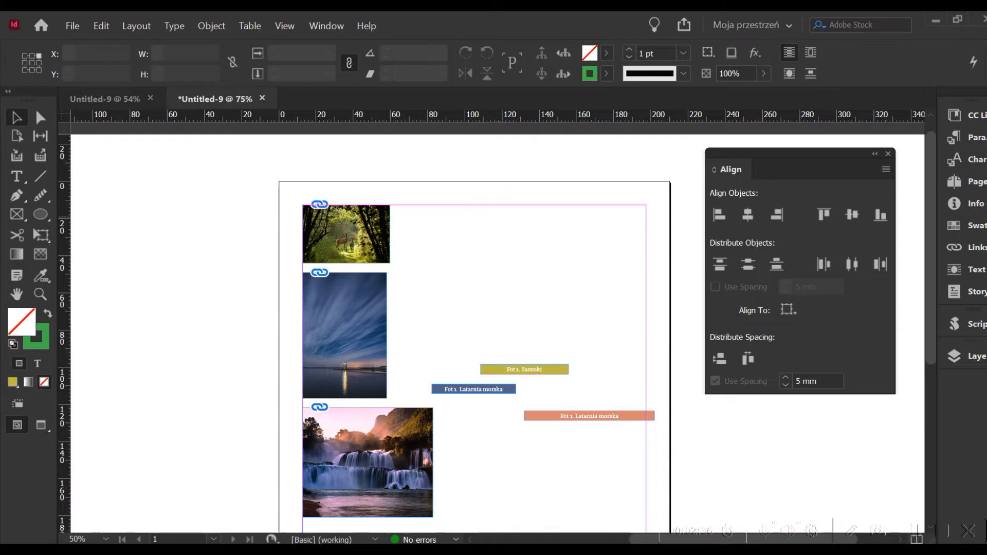
Step: Centre the yellow caption horizontally on the forest photo as key object and distribute it vertically at 5 mm spacing
click(374, 232)
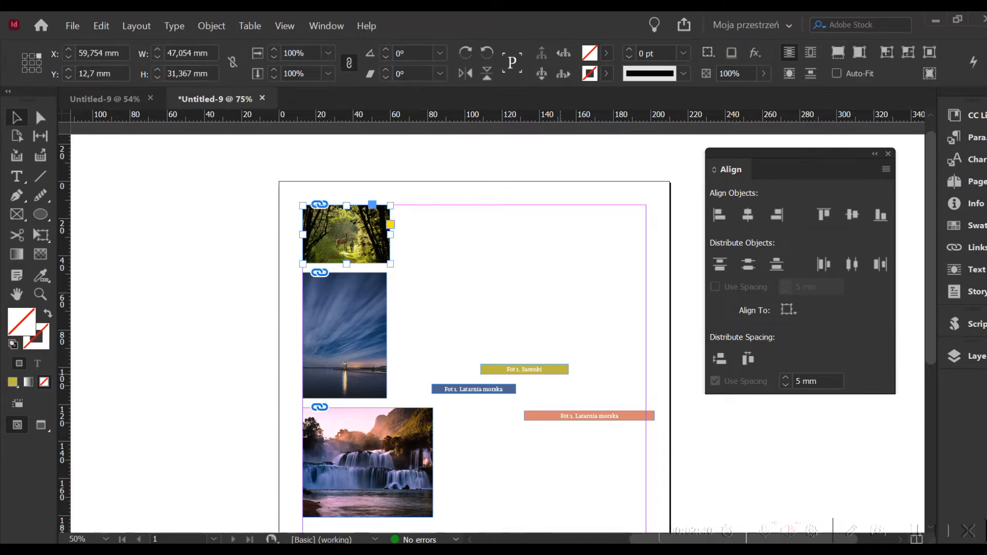
shift+click(558, 370)
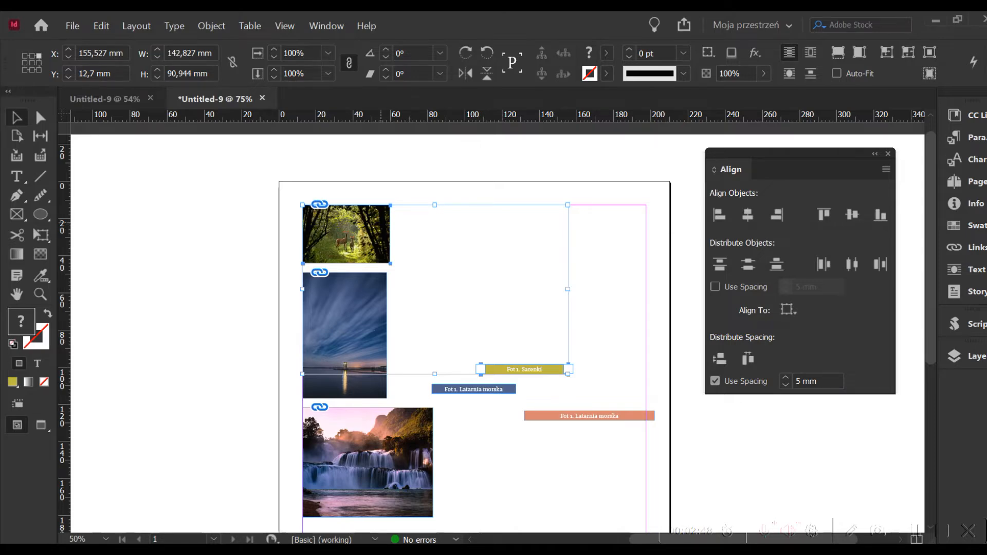
click(365, 222)
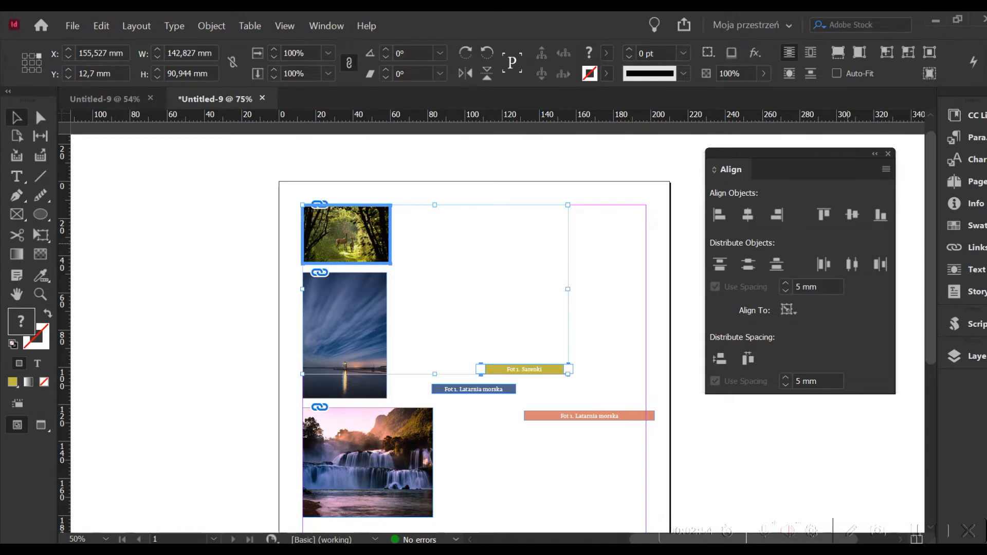
click(748, 215)
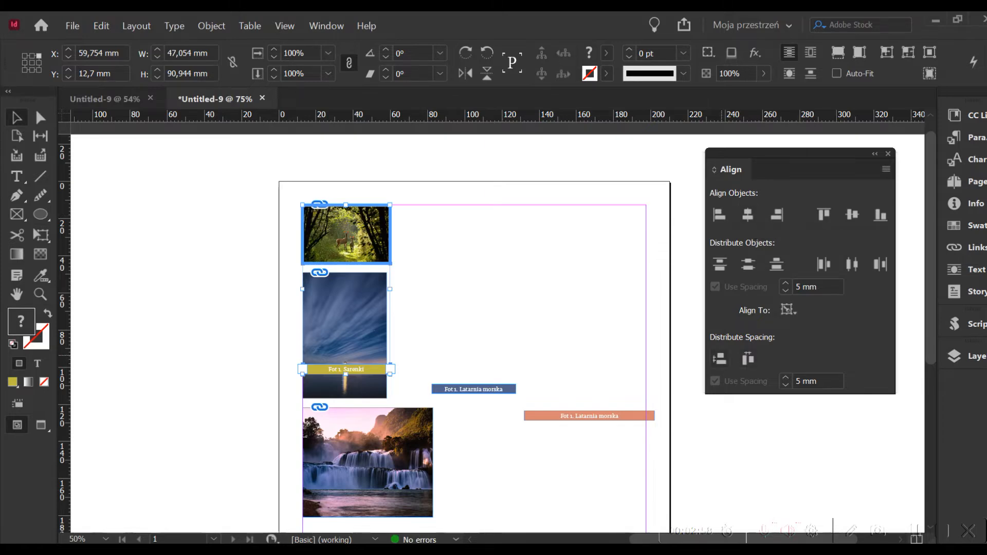
click(720, 358)
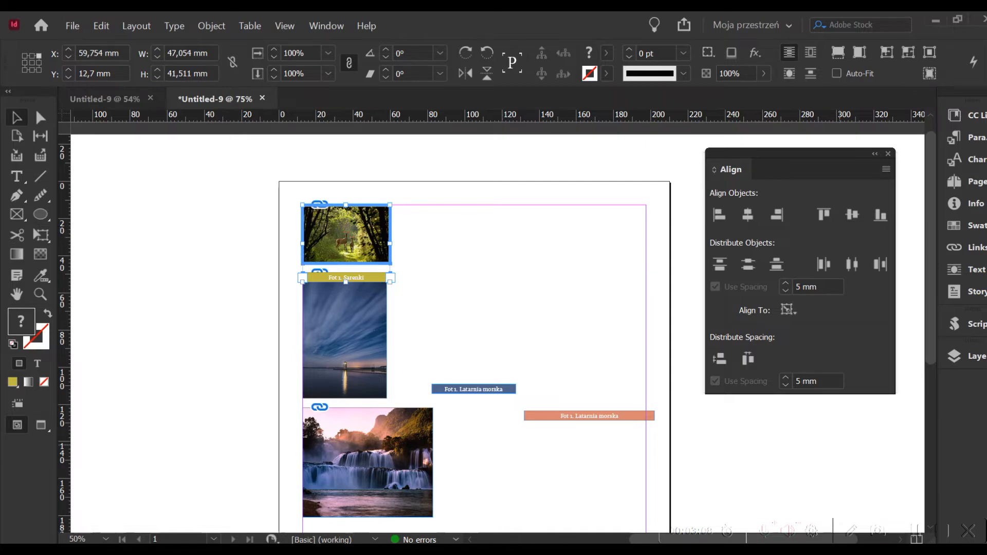
Step: Reduce the vertical spacing between the forest photo and its yellow caption to 3 mm
click(785, 385)
click(719, 358)
key(ctrl+shift+a)
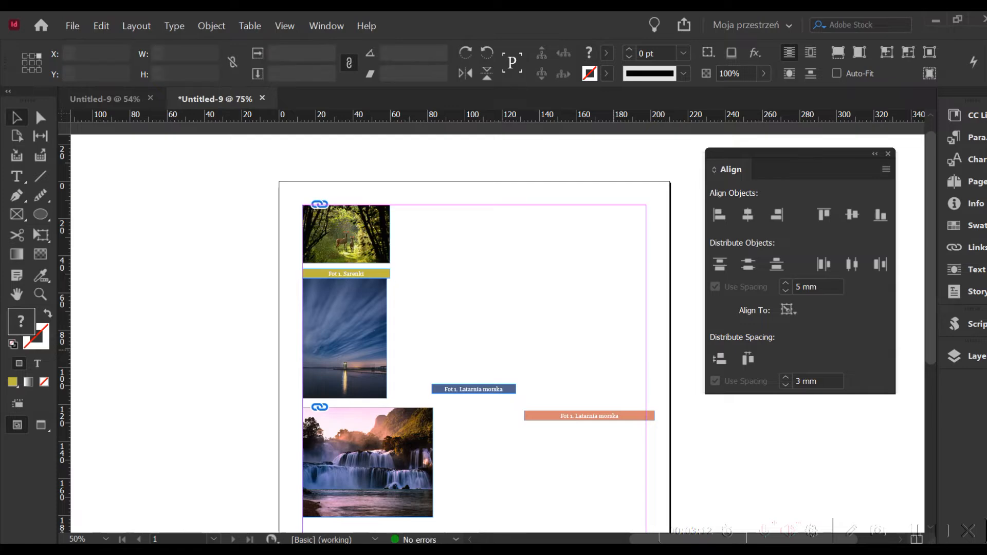
Step: Move the waterfall photo, the orange caption and the lighthouse photo further down the page to make room for captions
drag(397, 422, 416, 493)
drag(607, 415, 599, 522)
key(ctrl+shift+a)
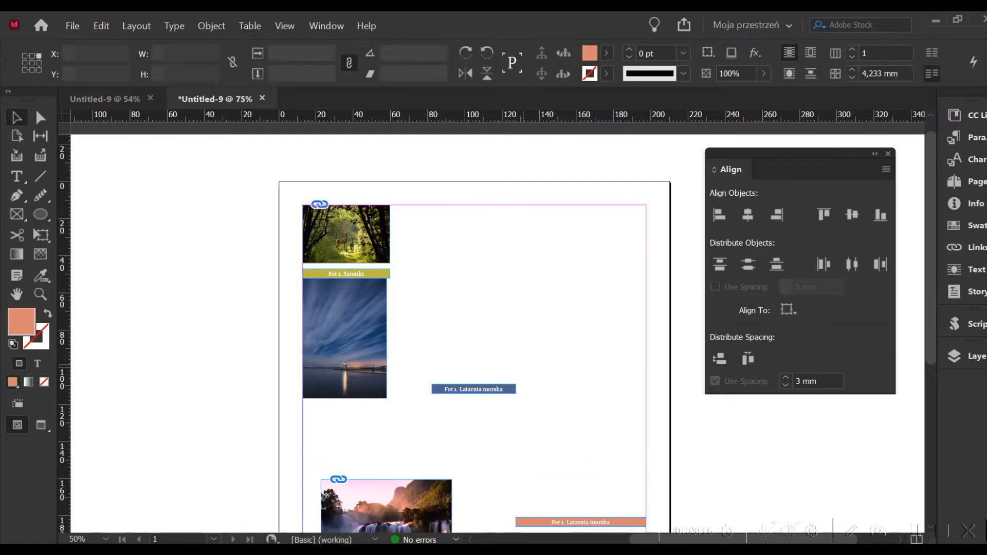
drag(344, 335, 344, 360)
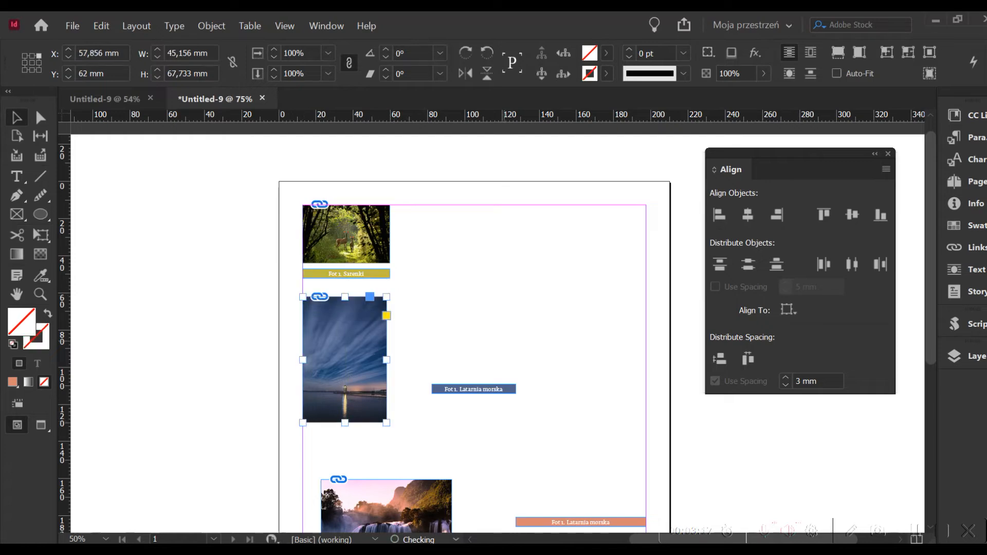
key(ctrl+shift+a)
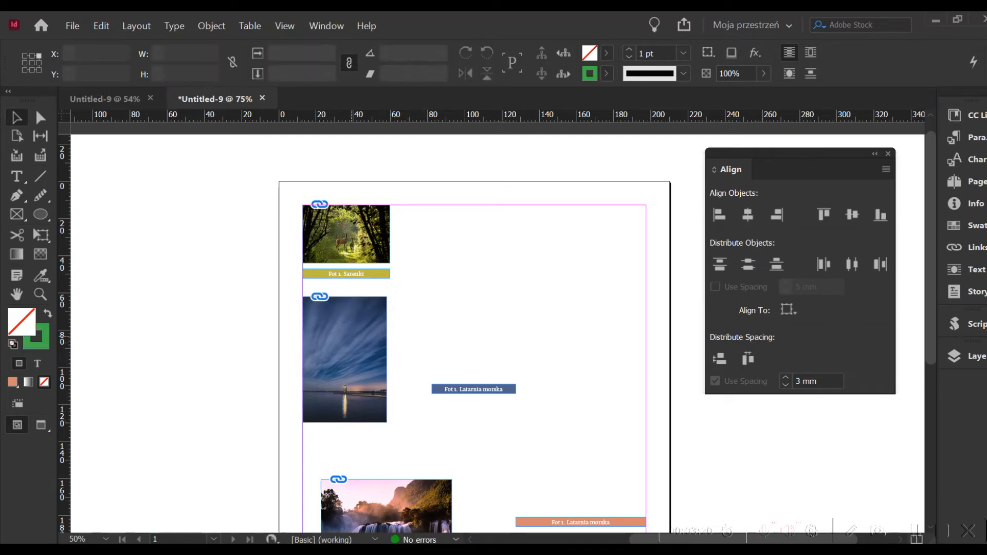
Step: Centre the blue caption under the lighthouse photo as key object, with 3 mm vertical spacing
drag(329, 288, 514, 429)
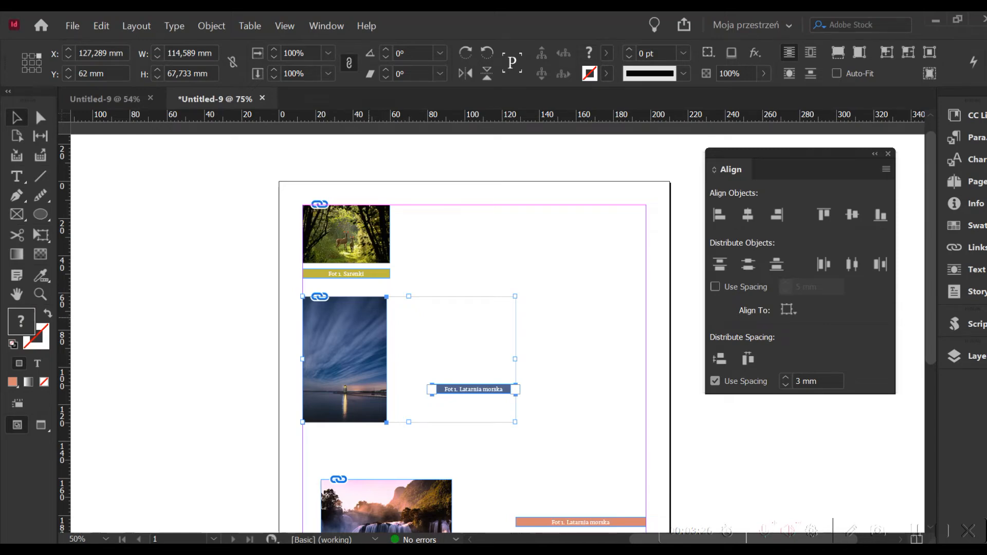
click(379, 317)
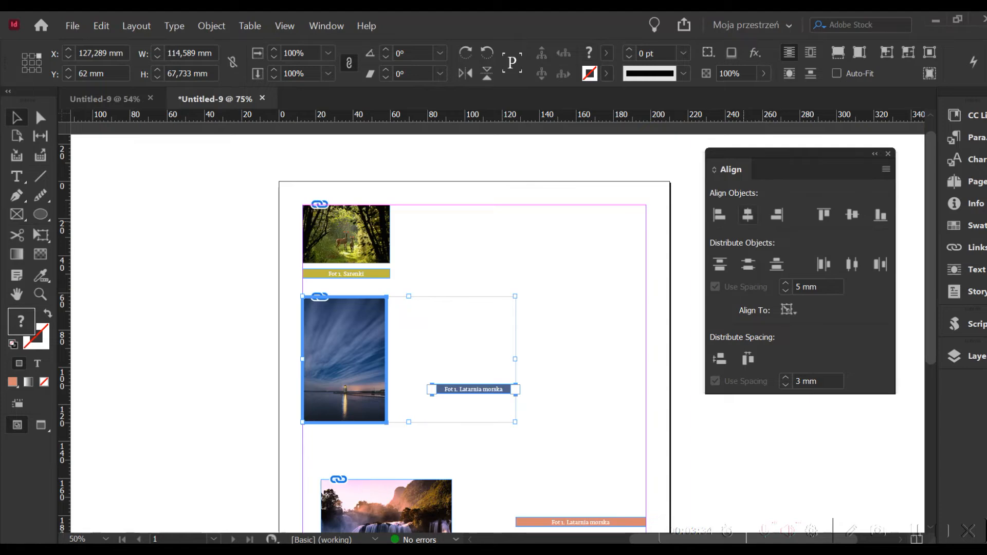
click(747, 215)
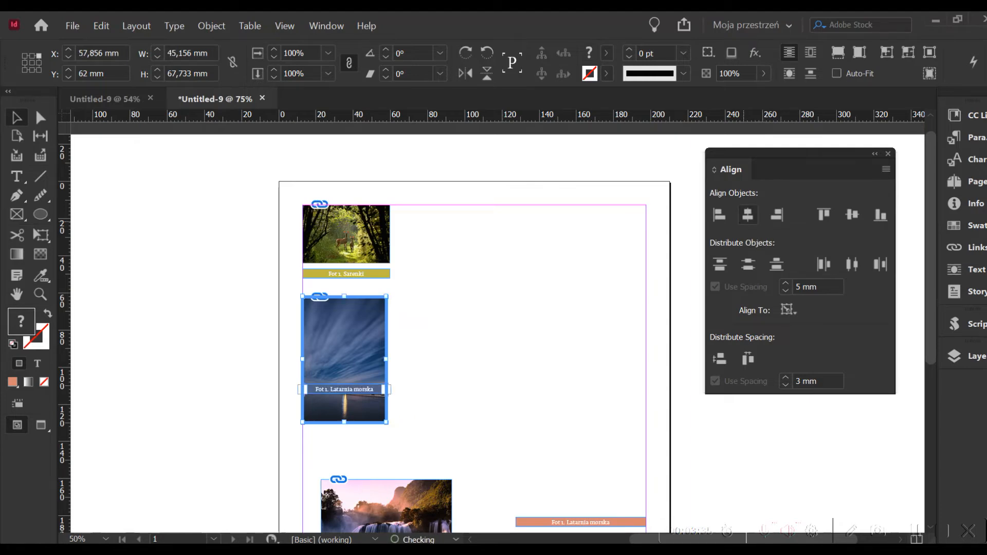
click(748, 359)
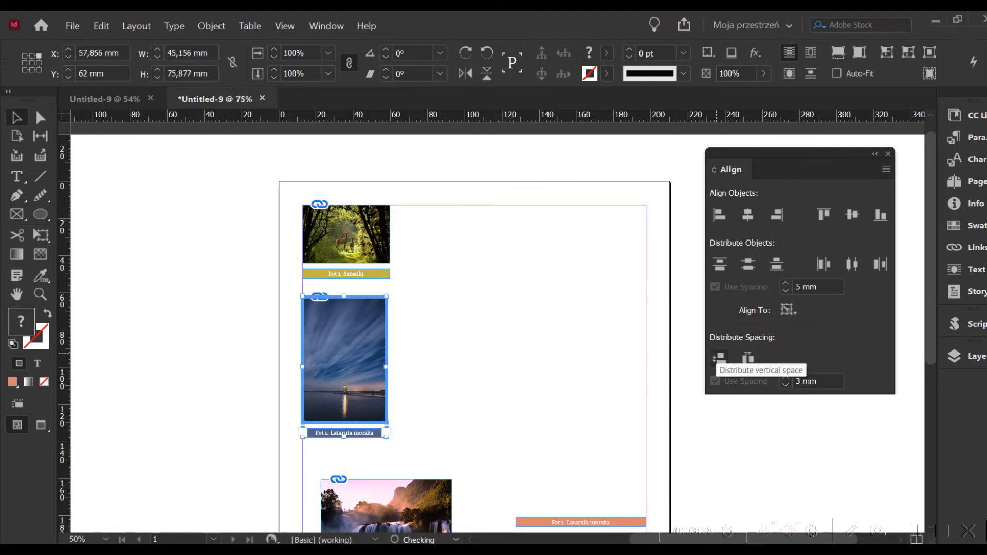
key(ctrl+shift+a)
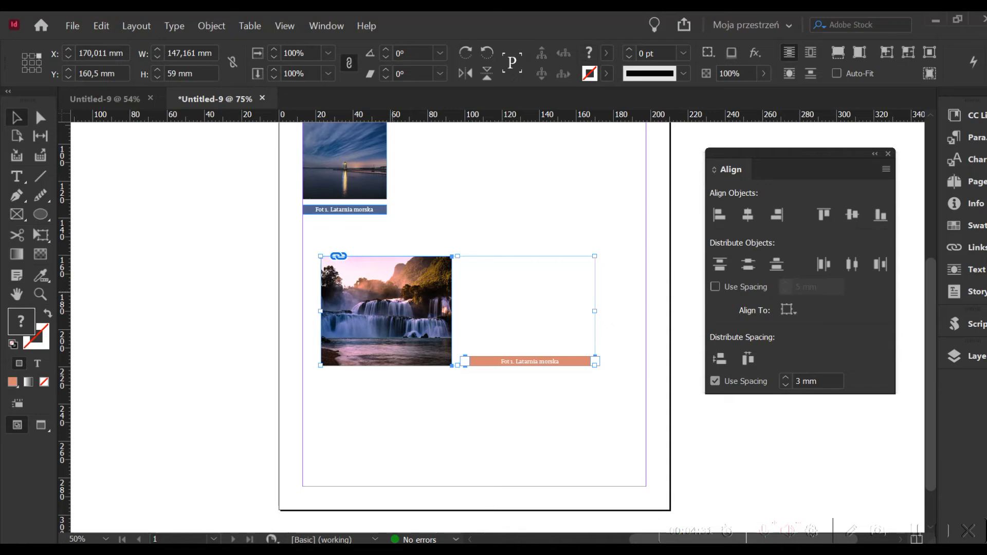
Step: Centre the orange caption under the waterfall photo as key object, with 3 mm vertical spacing
click(391, 290)
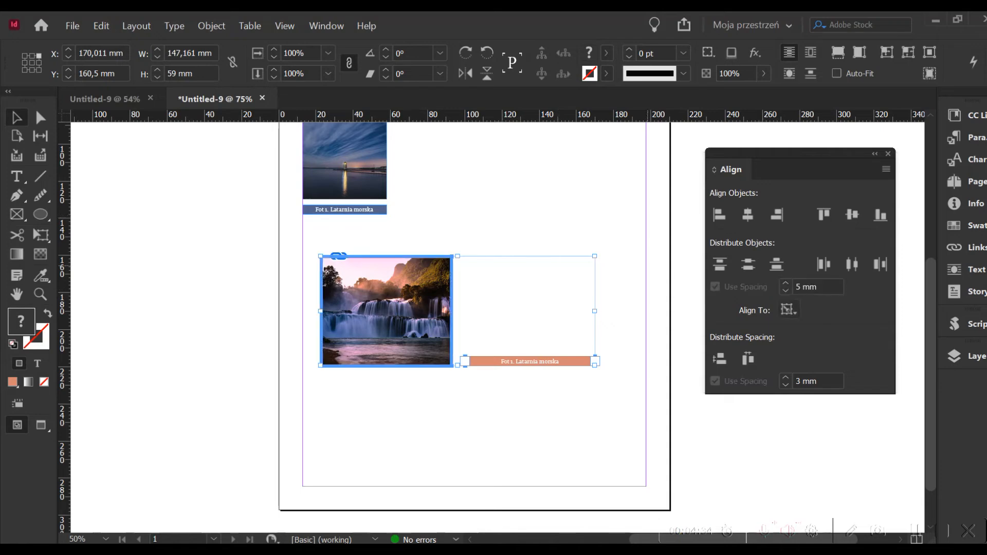
click(748, 215)
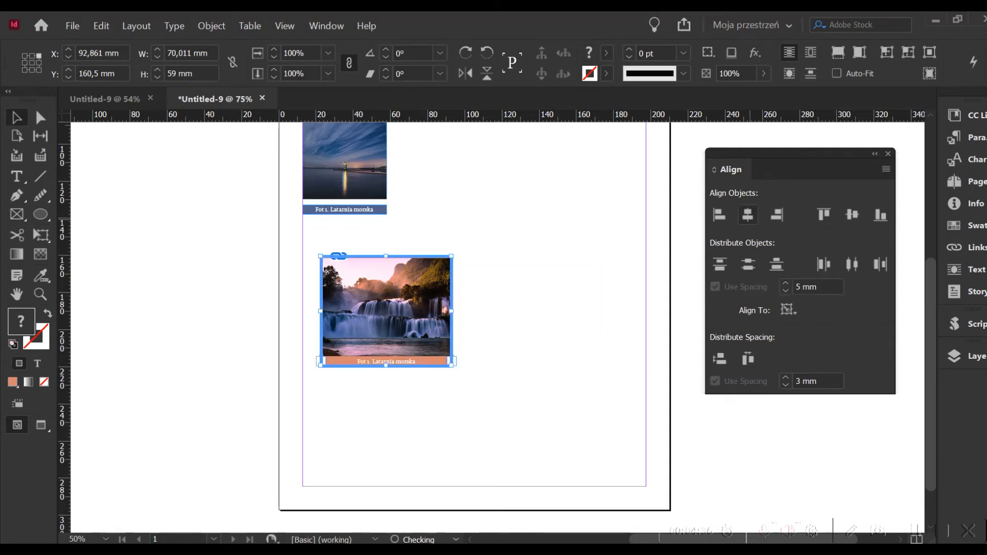
click(719, 358)
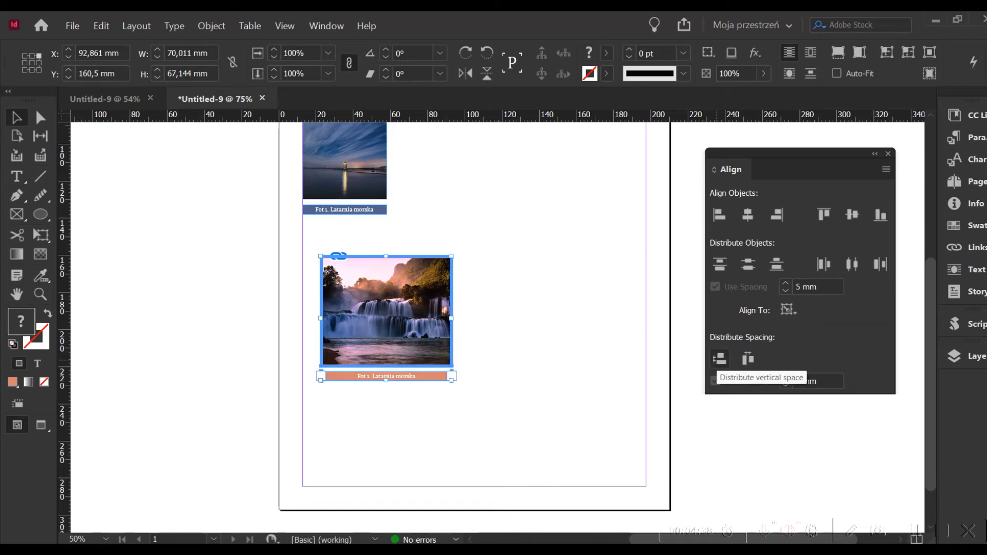
click(565, 447)
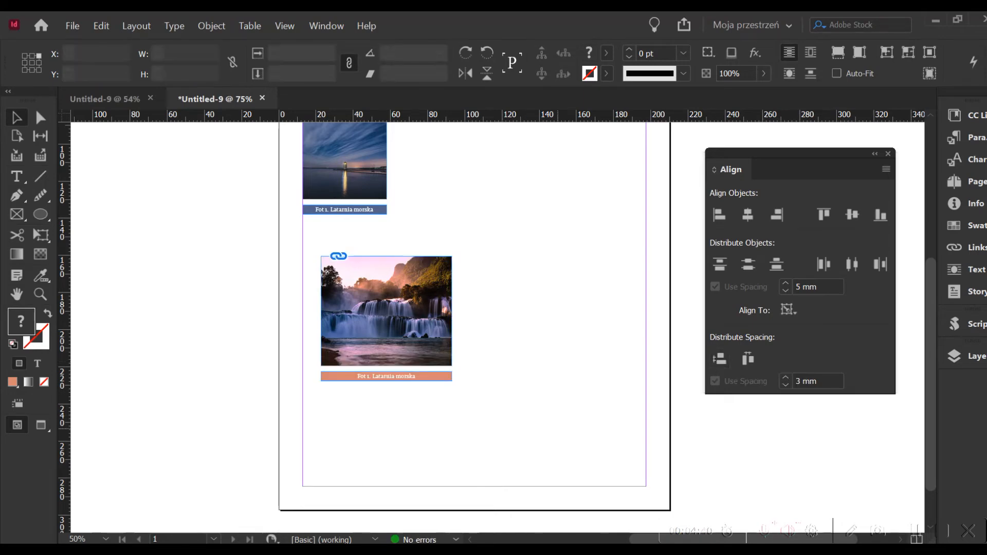
scroll(565, 447, up, 2)
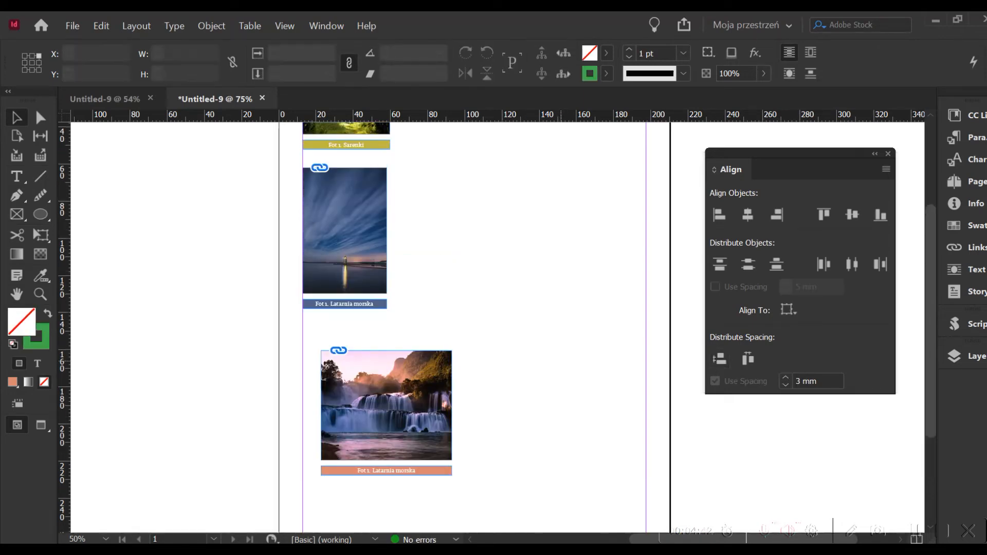
Step: Group the forest photo with its yellow caption
scroll(475, 327, up, 2)
scroll(475, 328, down, 1)
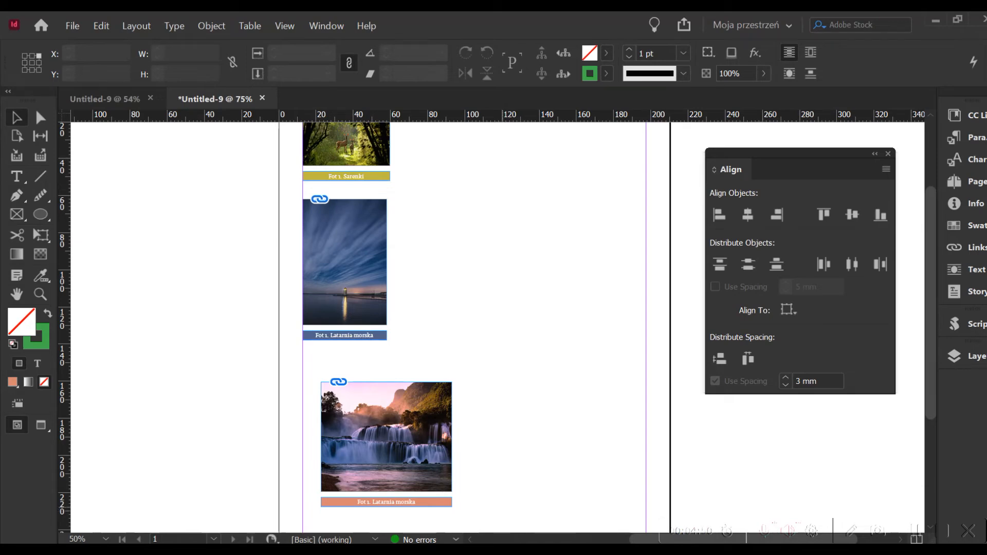
scroll(503, 508, up, 1)
scroll(485, 236, up, 3)
drag(429, 301, 359, 242)
right_click(362, 247)
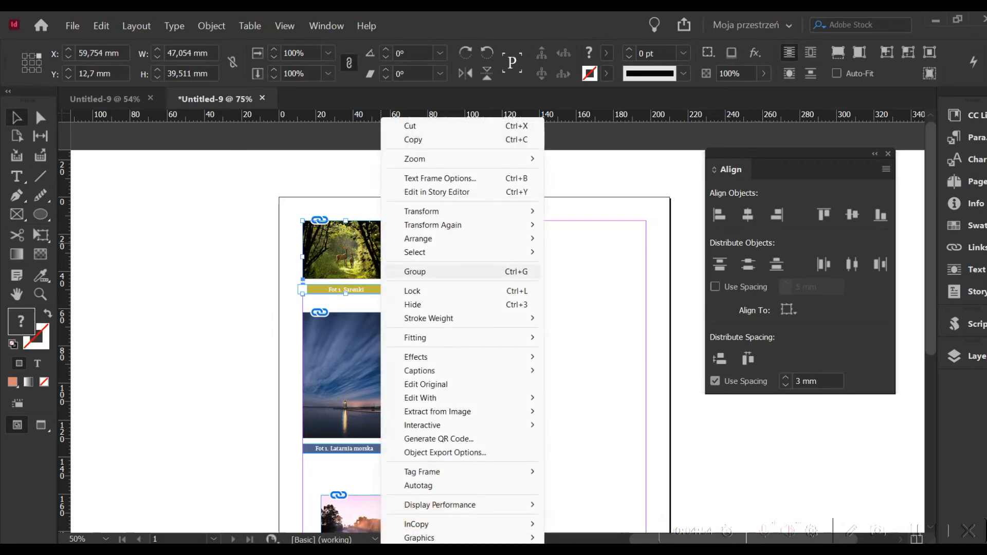
click(406, 268)
Step: Group the lighthouse photo with its blue caption
scroll(406, 269, down, 3)
drag(411, 365, 334, 291)
right_click(334, 291)
click(368, 272)
Step: Group the waterfall photo with its orange caption
scroll(494, 377, down, 3)
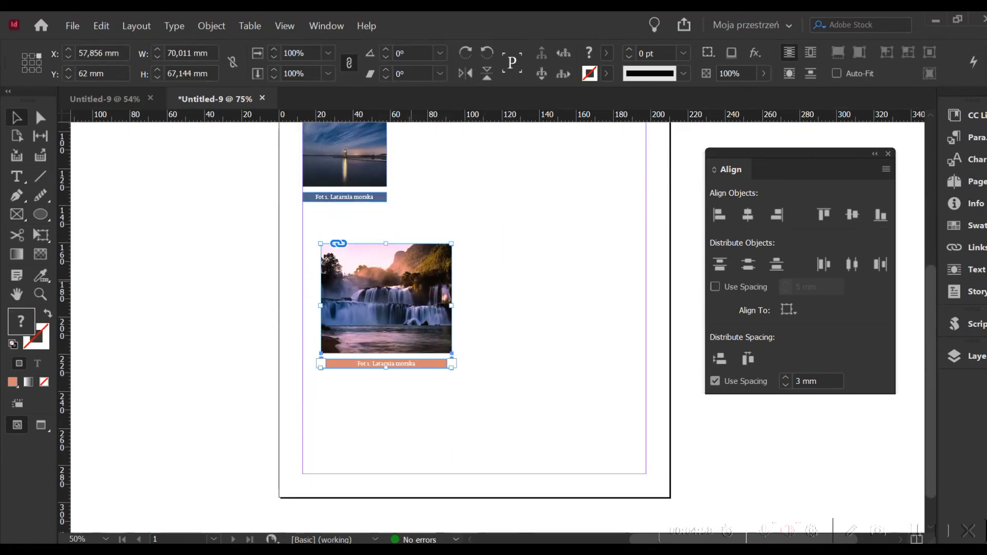
drag(468, 381, 419, 329)
right_click(419, 329)
click(432, 271)
Step: Align the left edges of all three photo-and-caption groups and distribute them vertically with 3 mm spacing
scroll(475, 327, up, 5)
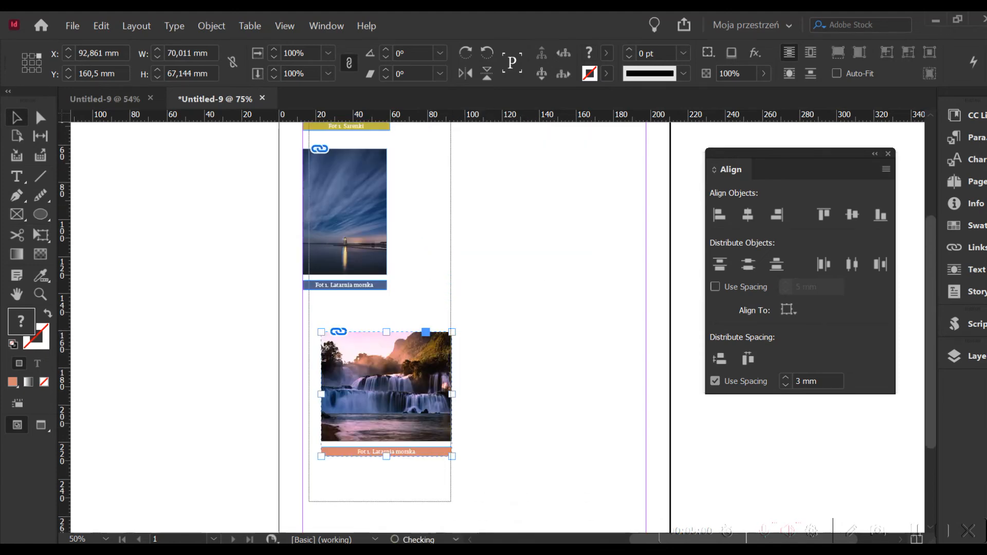
key(ctrl+a)
click(719, 215)
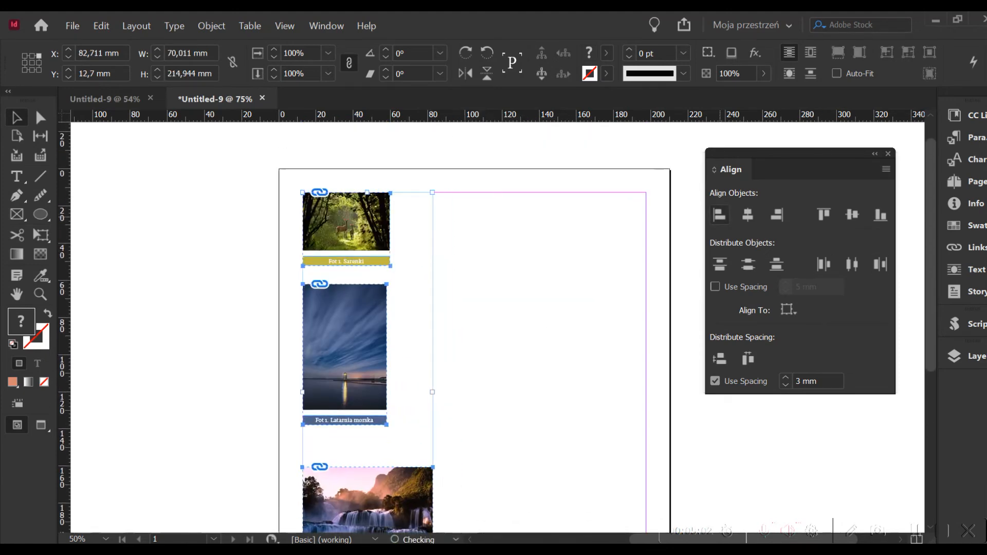
click(719, 359)
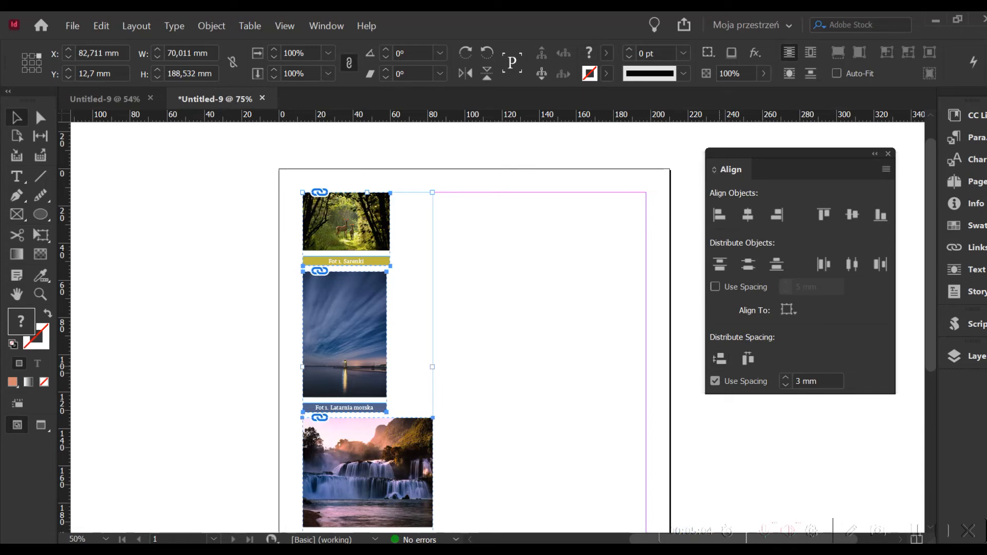
Step: Increase the vertical spacing between the three photo-and-caption groups to 8 mm
click(785, 377)
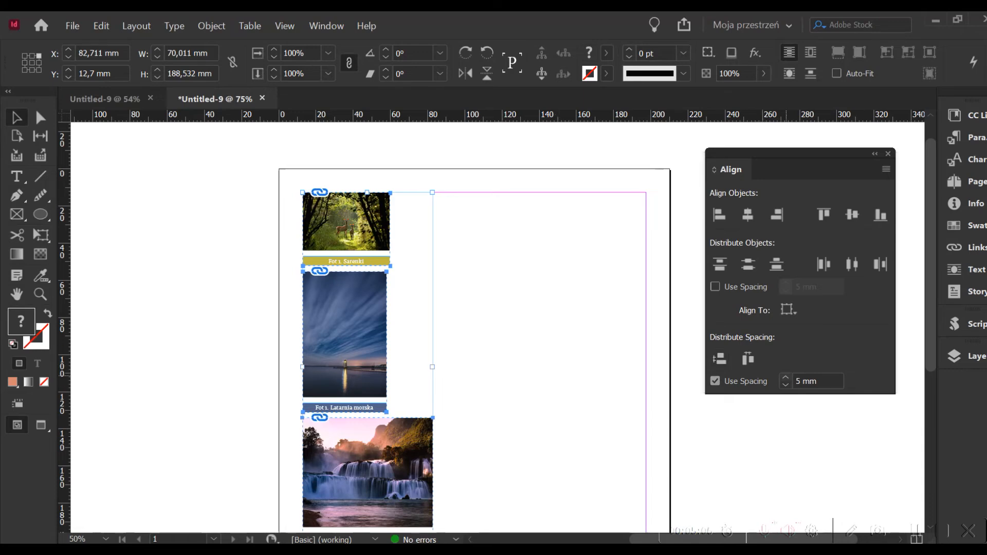
click(785, 377)
click(785, 377)
click(720, 358)
click(574, 314)
scroll(574, 314, down, 3)
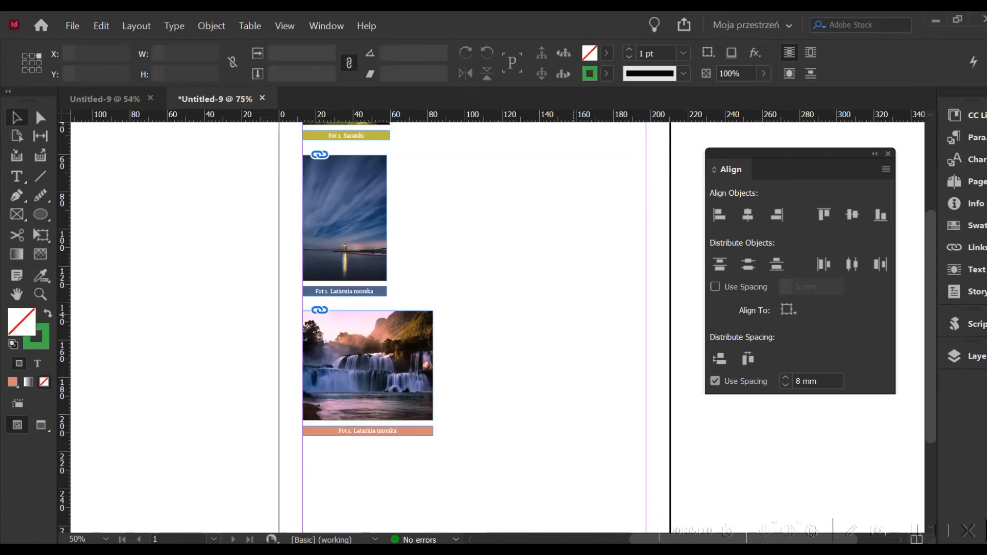
scroll(475, 327, up, 3)
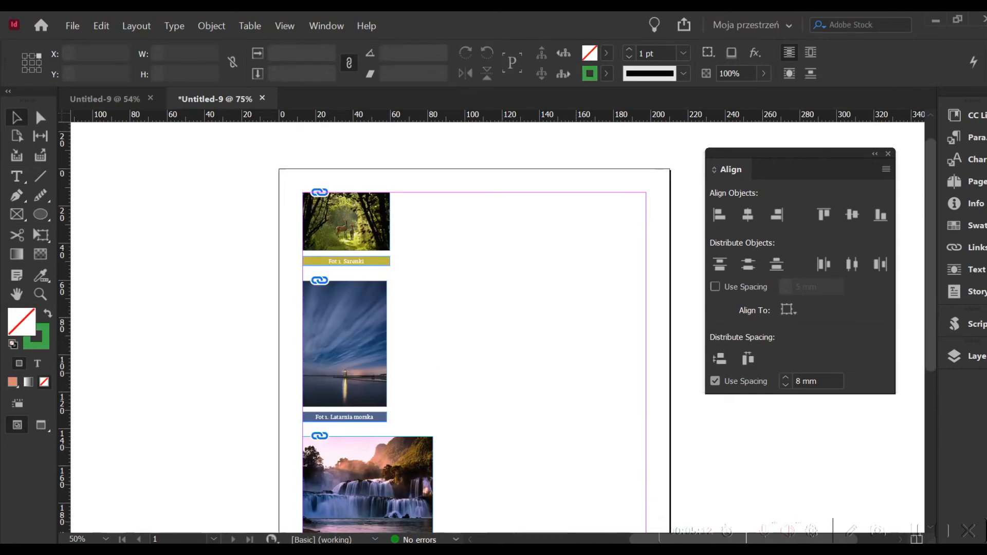
Step: Shift the Align panel closer to the page and enable a 5 mm Use Spacing value for Distribute Objects
drag(823, 153, 804, 168)
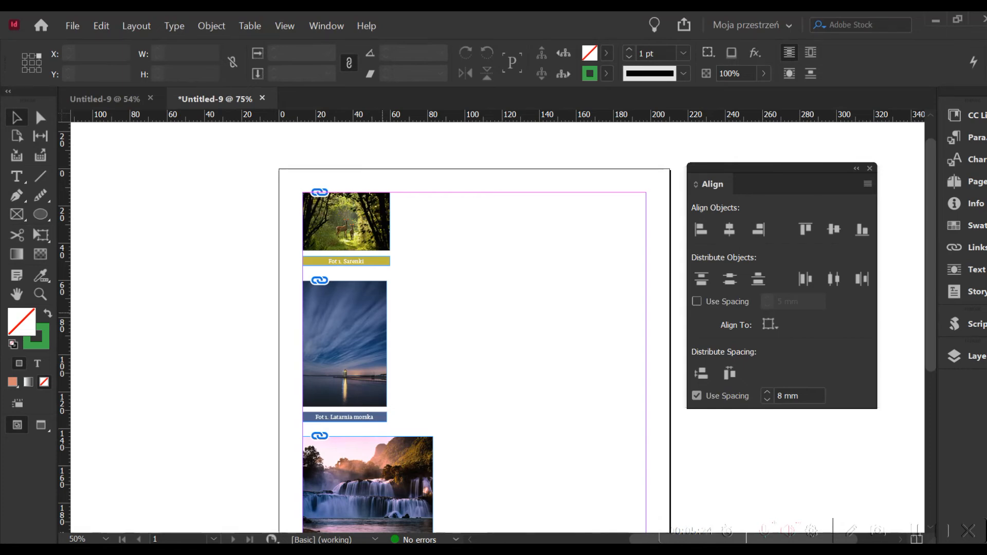
click(697, 302)
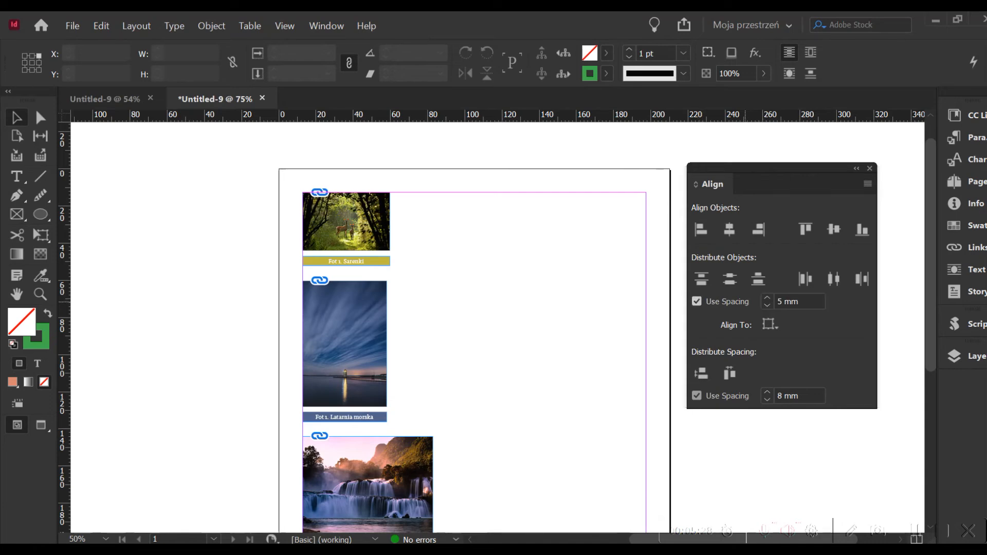
click(769, 324)
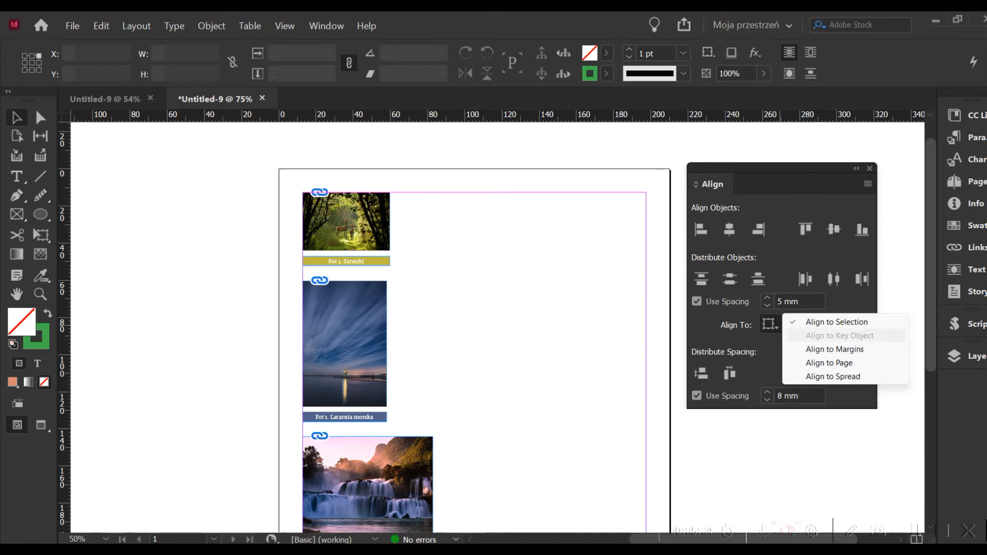
click(479, 304)
Step: Separate the forest photo from its yellow caption, placing the photo near the page's upper middle and the caption below and right of it
drag(377, 263, 517, 244)
drag(500, 206, 360, 225)
drag(320, 173, 611, 302)
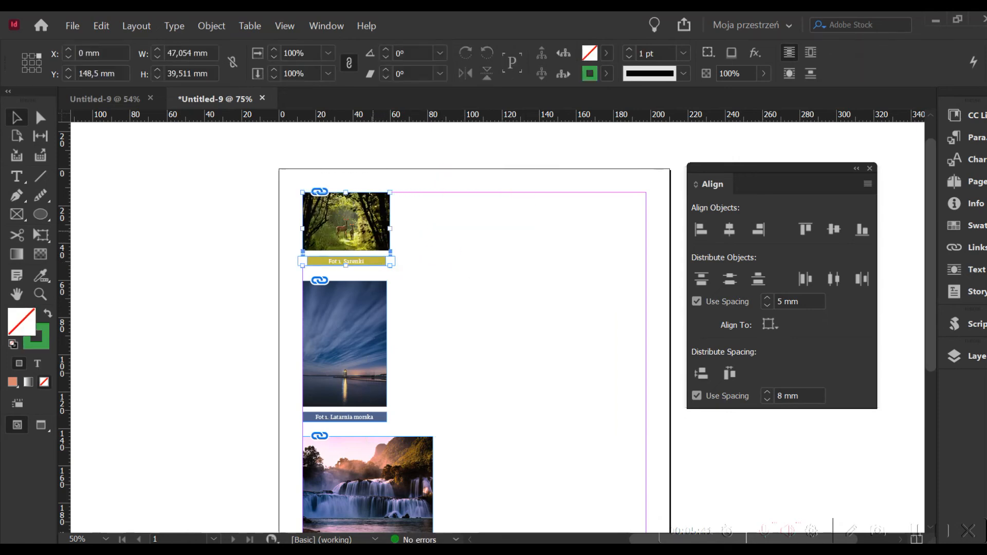
click(556, 291)
click(596, 438)
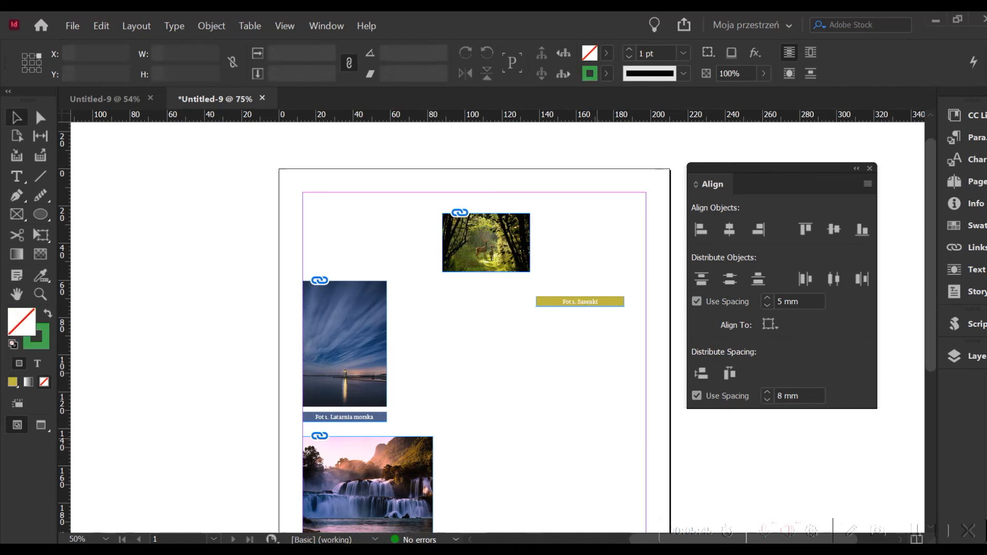
Step: Centre the yellow caption horizontally on the forest photo as key object and distribute them with 8 mm vertical spacing
drag(619, 344, 481, 196)
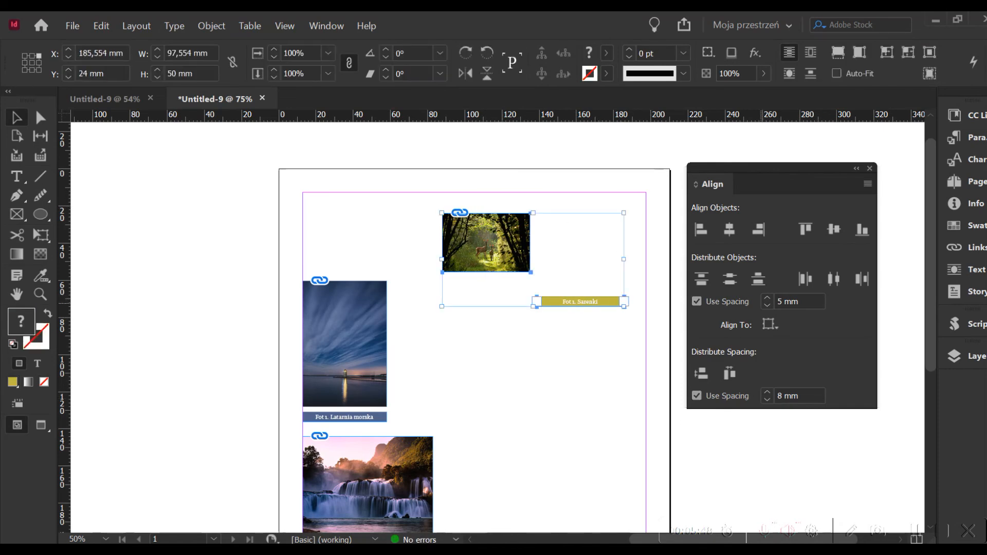
click(769, 324)
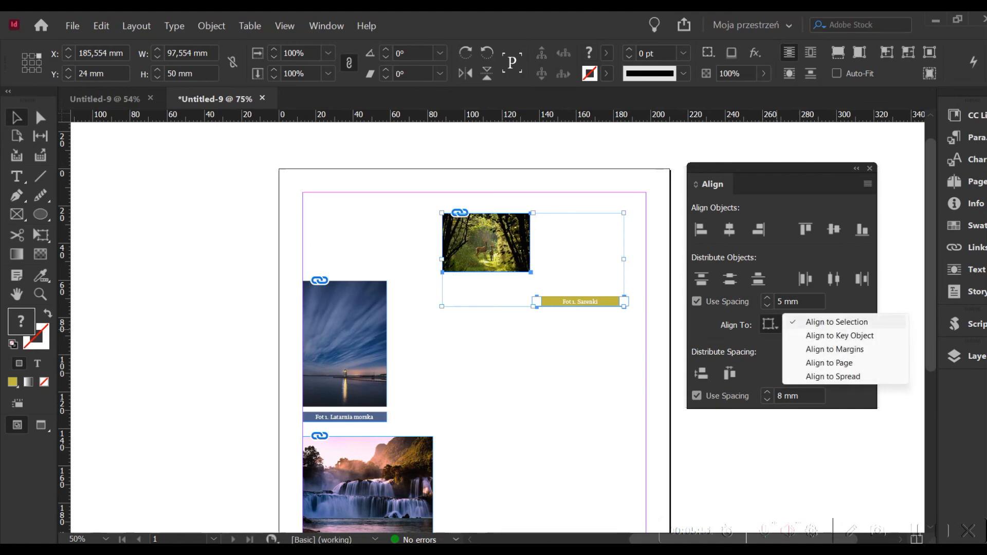
click(839, 336)
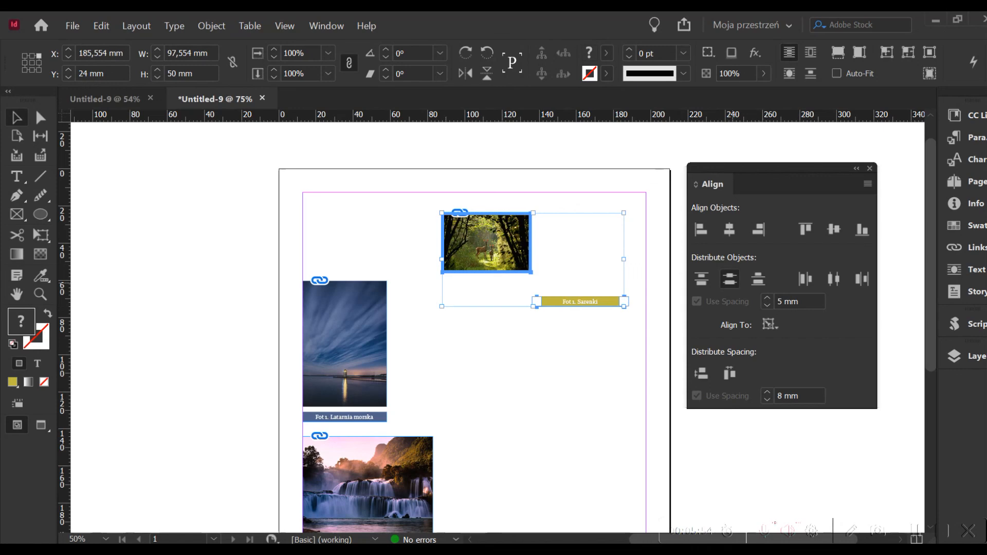
click(729, 279)
click(729, 229)
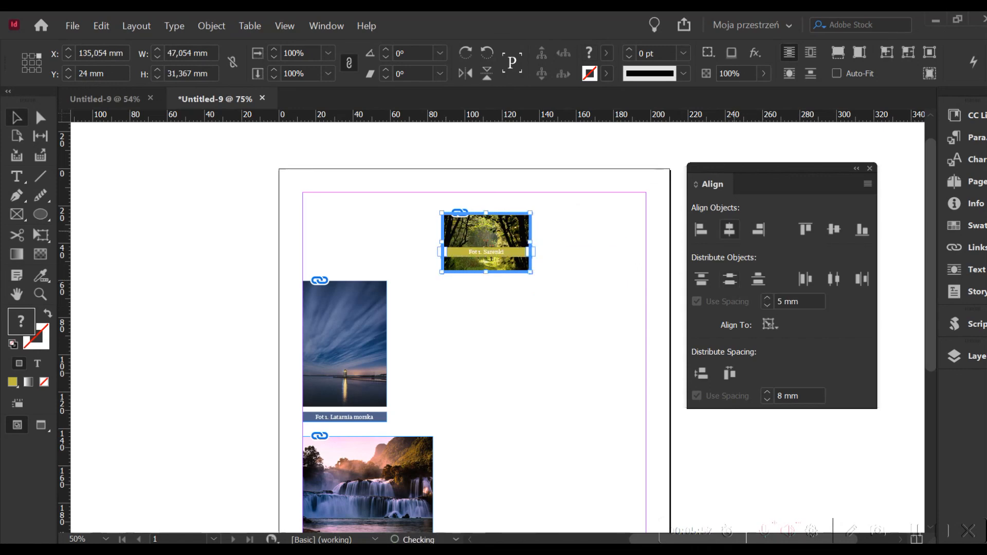
click(546, 320)
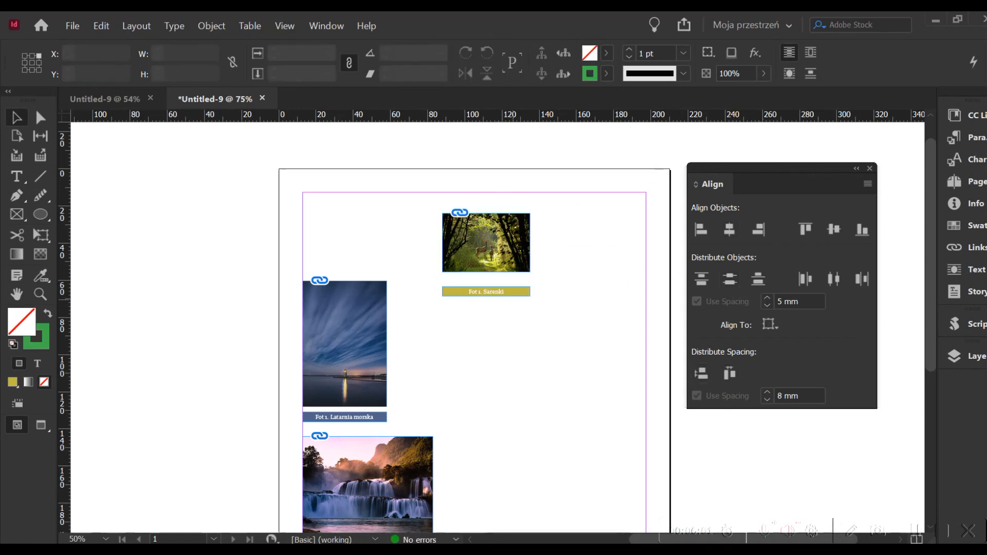
Step: Set the vertical spacing between the forest photo and its yellow caption to 3 mm
drag(568, 359, 474, 270)
click(766, 400)
click(767, 399)
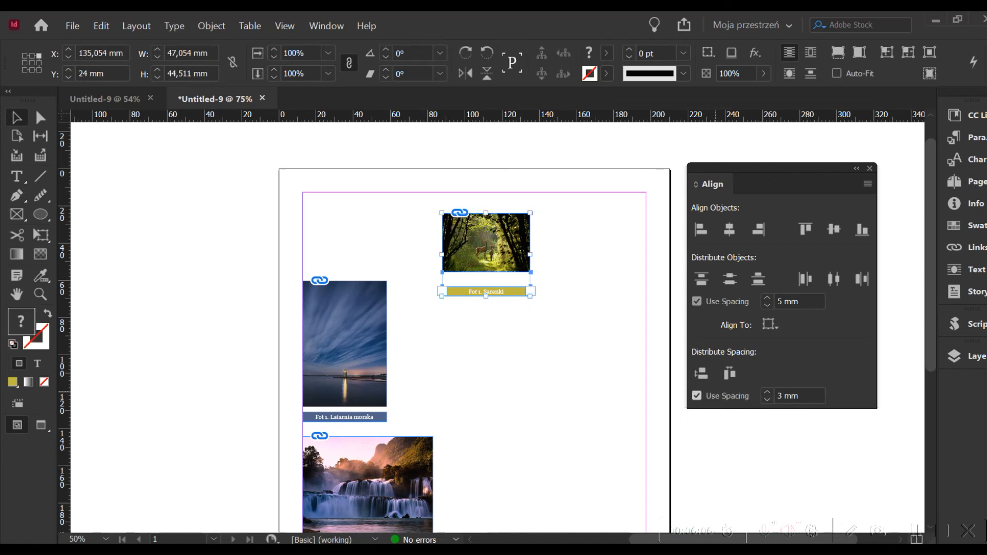
click(701, 374)
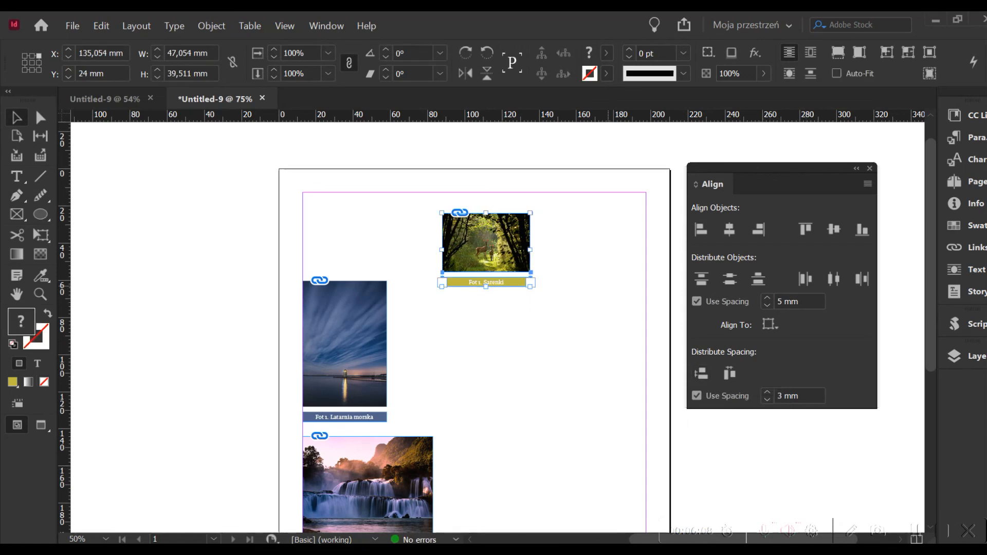
click(606, 383)
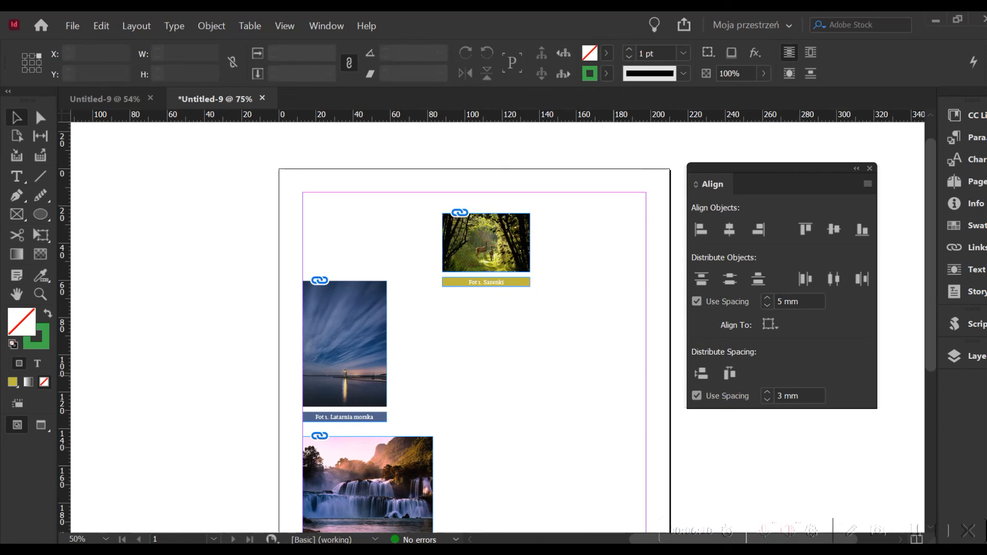